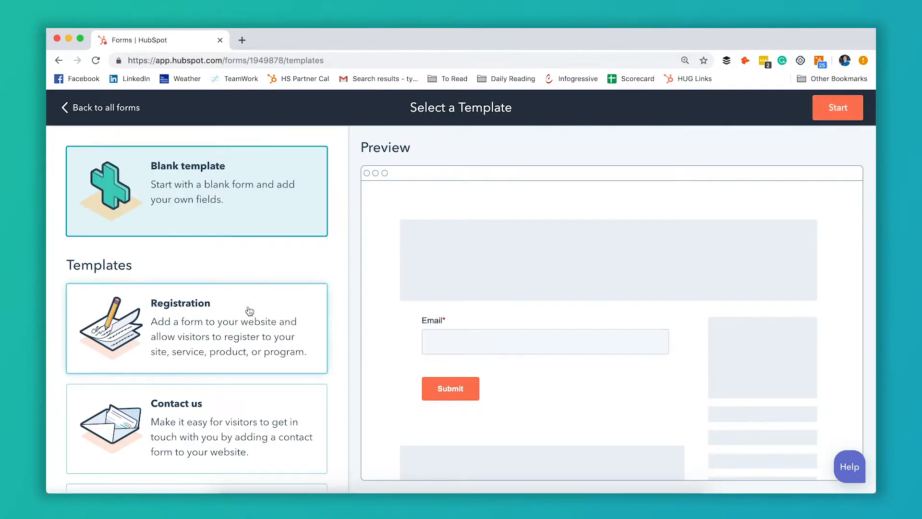
Look through the available form templates and start a new form from the blank template.
{"action": "scroll", "coordinate": [250, 311], "scroll_direction": "down", "scroll_amount": 3}
{"action": "scroll", "coordinate": [249, 311], "scroll_direction": "down", "scroll_amount": 5}
{"action": "scroll", "coordinate": [249, 310], "scroll_direction": "up", "scroll_amount": 10}
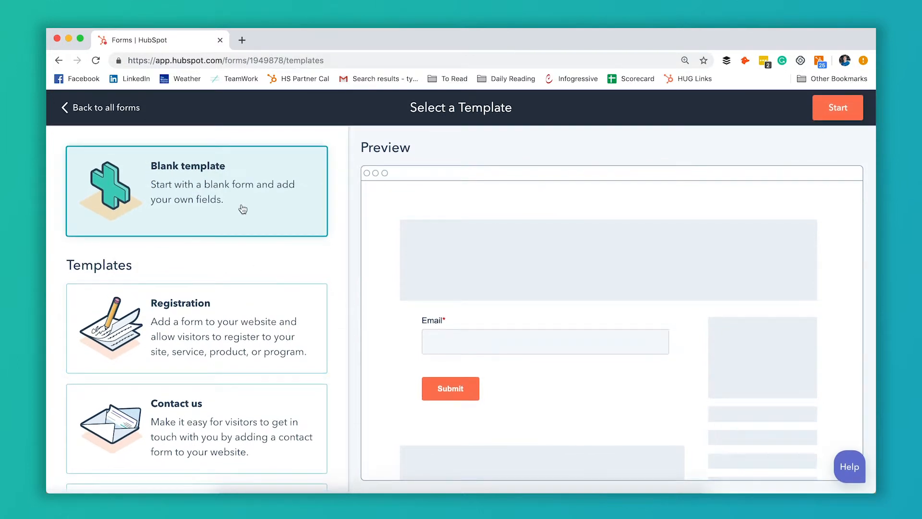
{"action": "left_click", "coordinate": [838, 109]}
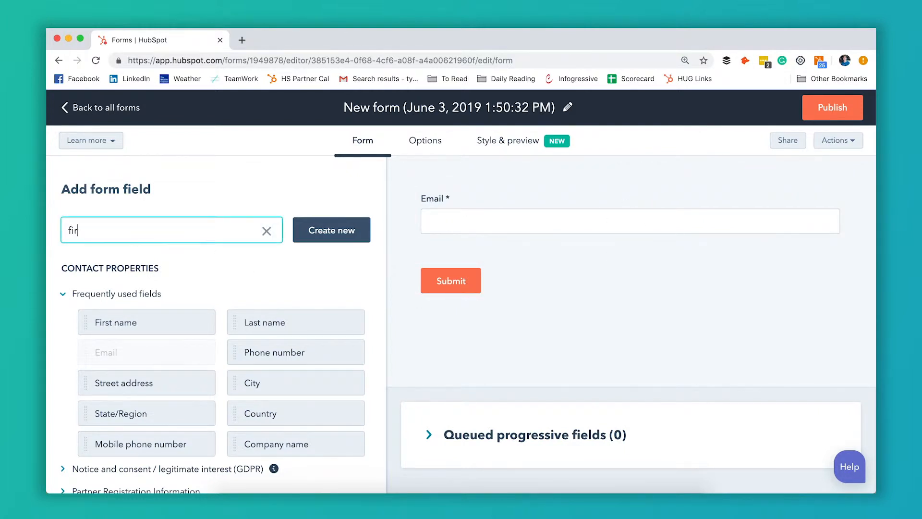
Find the First name and Last name contact properties and add them above the Email field in that order.
{"action": "type", "text": "st n"}
{"action": "left_click_drag", "start_coordinate": [111, 327], "coordinate": [483, 187]}
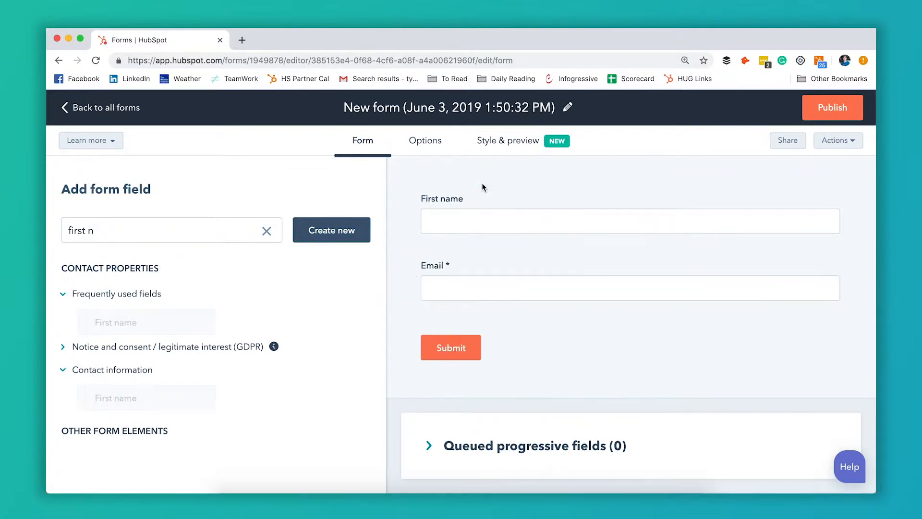
{"action": "triple_click", "coordinate": [189, 233]}
{"action": "type", "text": "last name"}
{"action": "left_click_drag", "start_coordinate": [120, 325], "coordinate": [468, 247]}
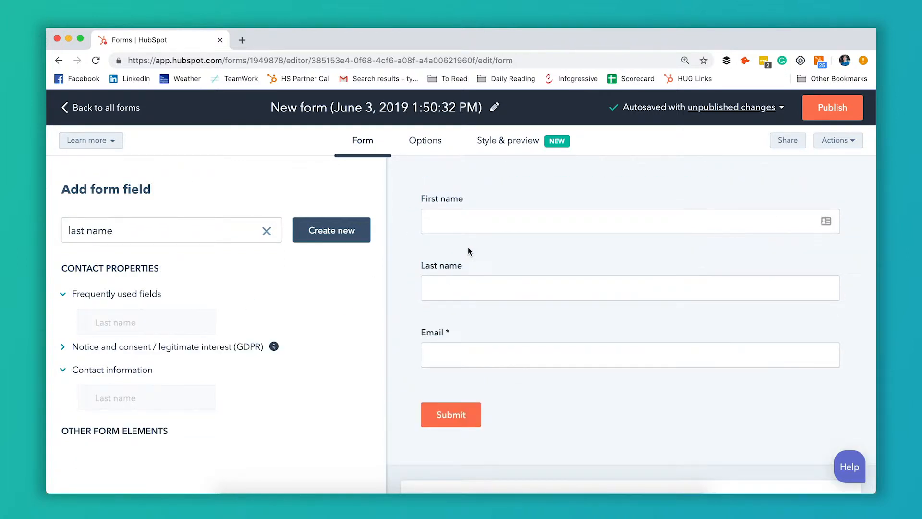
{"action": "mouse_move", "coordinate": [542, 290]}
{"action": "scroll", "coordinate": [542, 290], "scroll_direction": "down", "scroll_amount": 3}
{"action": "scroll", "coordinate": [542, 290], "scroll_direction": "up", "scroll_amount": 2}
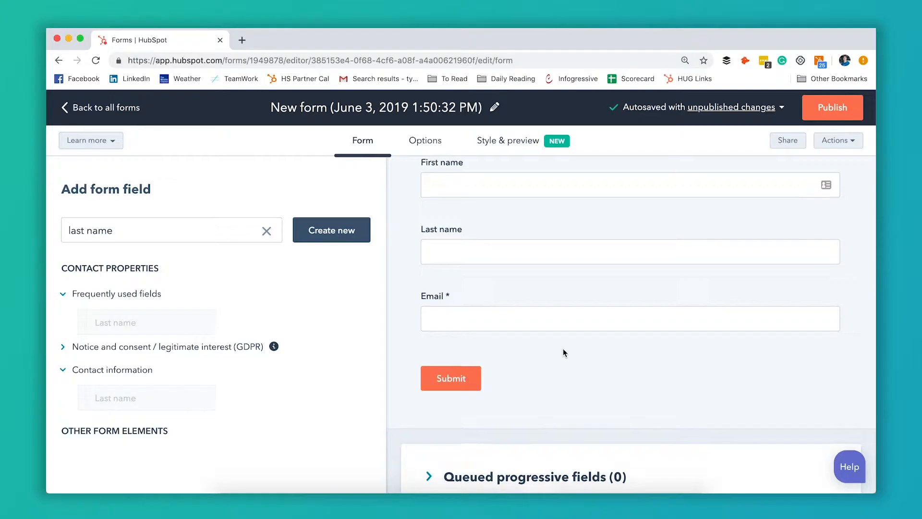
Expand the queued progressive fields section beneath the form.
{"action": "scroll", "coordinate": [563, 348], "scroll_direction": "down", "scroll_amount": 2}
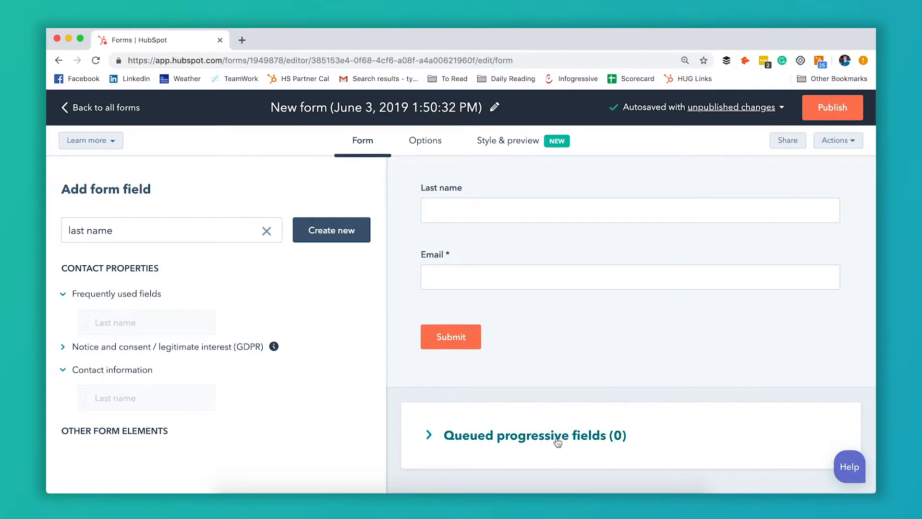
{"action": "left_click", "coordinate": [607, 441]}
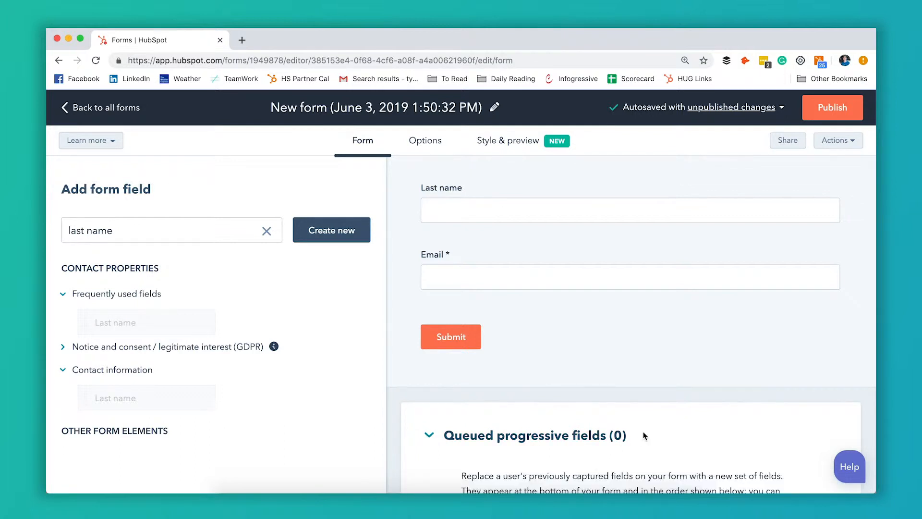
{"action": "scroll", "coordinate": [643, 435], "scroll_direction": "down", "scroll_amount": 2}
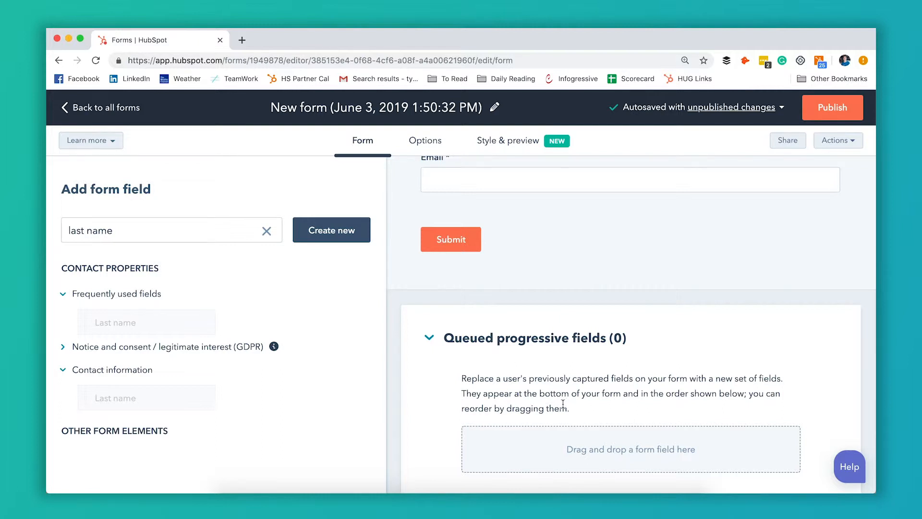
Examine the form's name and email fields alongside the description and drop area for queued progressive fields.
{"action": "scroll", "coordinate": [536, 365], "scroll_direction": "up", "scroll_amount": 2}
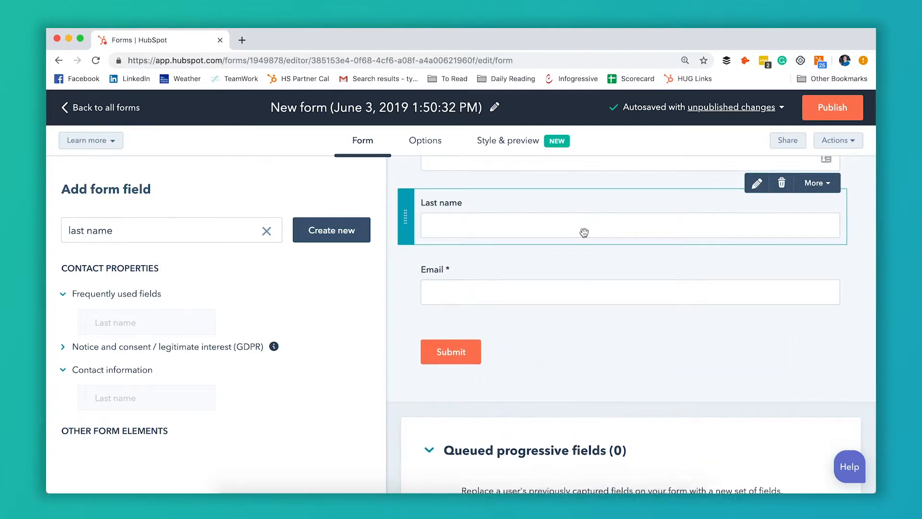
{"action": "scroll", "coordinate": [584, 230], "scroll_direction": "up", "scroll_amount": 1}
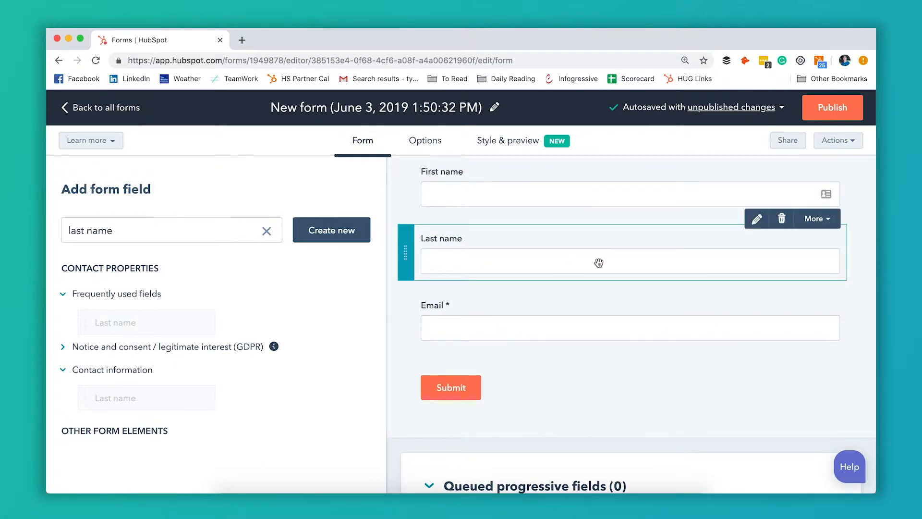
{"action": "scroll", "coordinate": [597, 264], "scroll_direction": "down", "scroll_amount": 2}
{"action": "scroll", "coordinate": [599, 261], "scroll_direction": "up", "scroll_amount": 2}
{"action": "scroll", "coordinate": [598, 259], "scroll_direction": "down", "scroll_amount": 4}
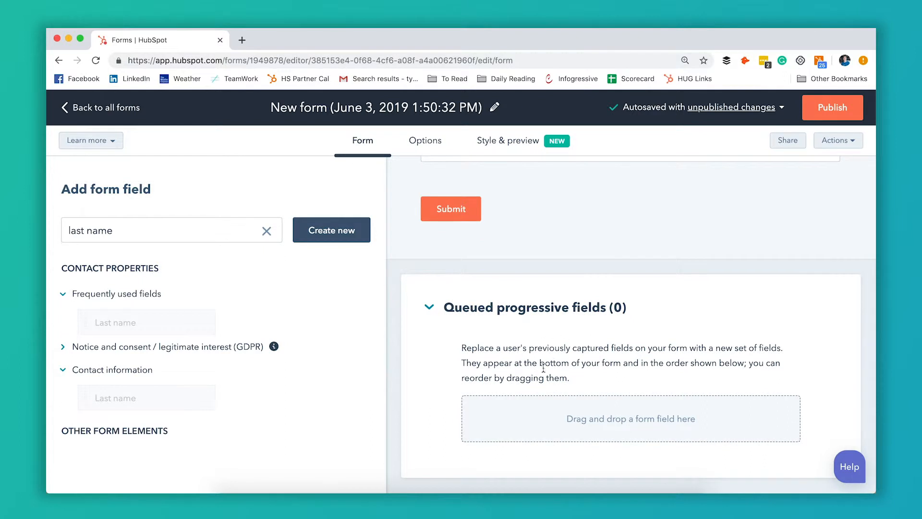
{"action": "scroll", "coordinate": [557, 368], "scroll_direction": "up", "scroll_amount": 3}
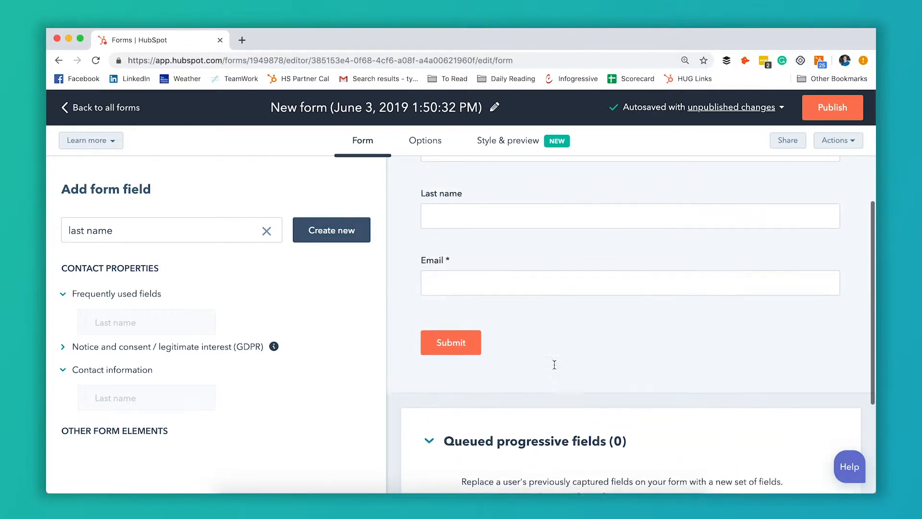
{"action": "scroll", "coordinate": [560, 261], "scroll_direction": "down", "scroll_amount": 4}
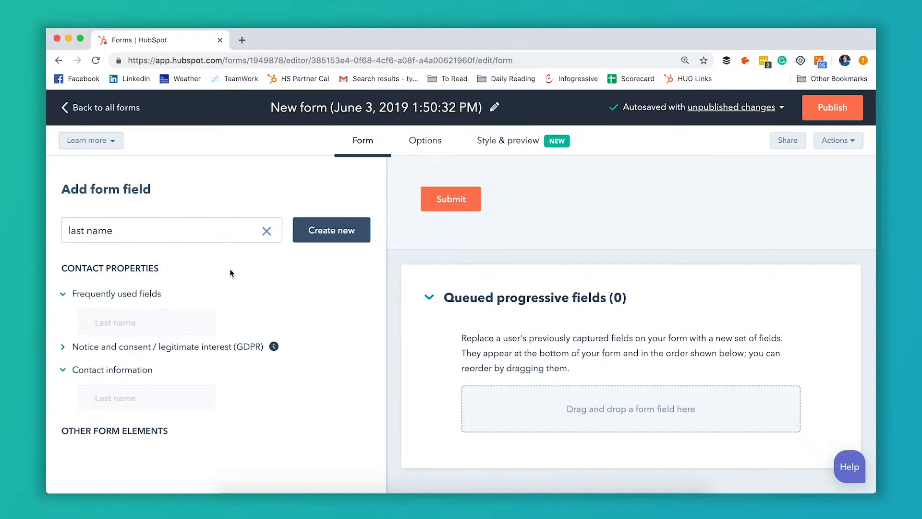
Find the Company name and Job Role properties and add them to the queued progressive fields in that order.
{"action": "triple_click", "coordinate": [166, 237]}
{"action": "type", "text": "company"}
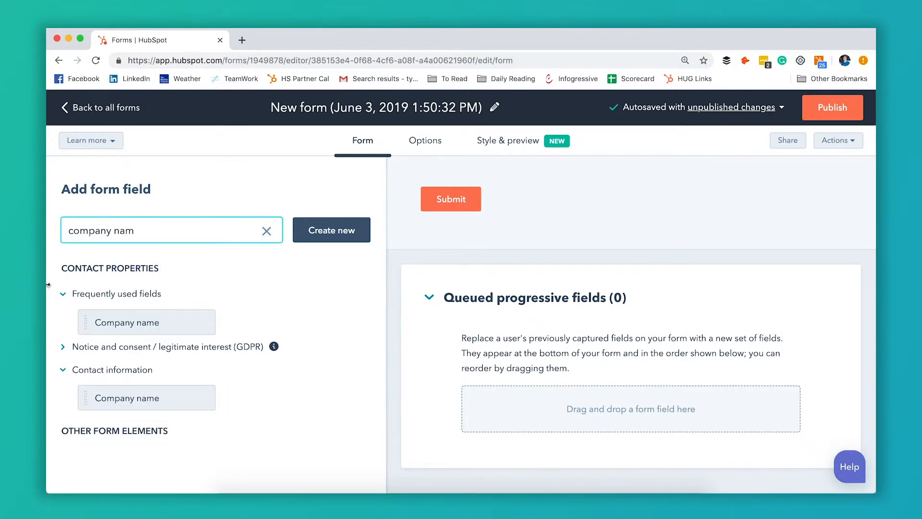
{"action": "left_click_drag", "start_coordinate": [357, 312], "coordinate": [510, 399]}
{"action": "scroll", "coordinate": [542, 384], "scroll_direction": "down", "scroll_amount": 3}
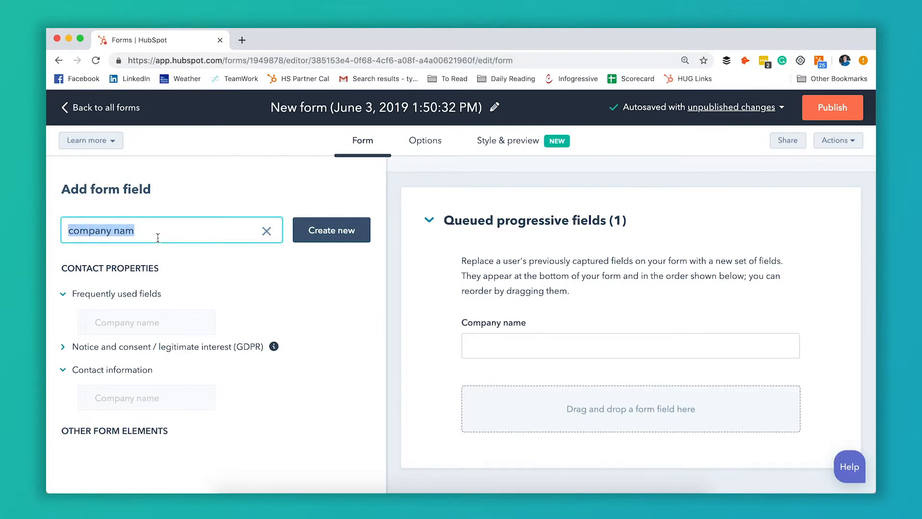
{"action": "type", "text": "ob"}
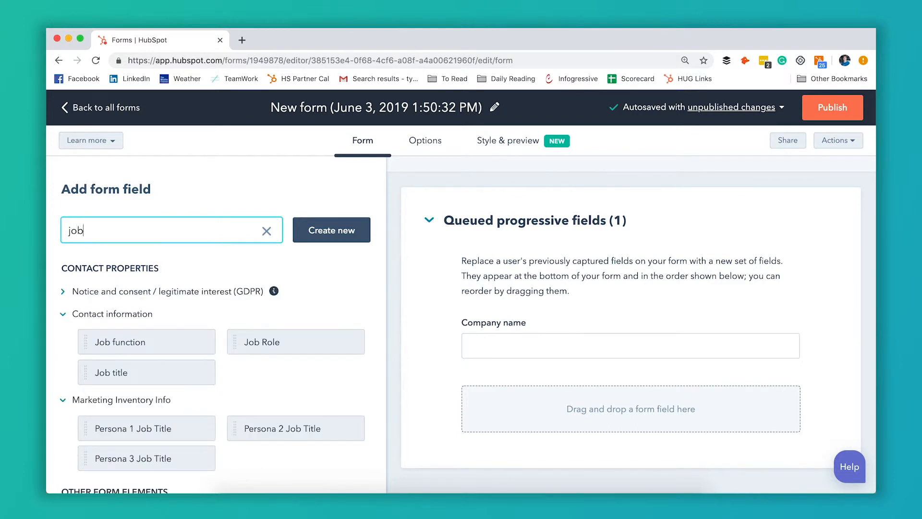
{"action": "left_click_drag", "start_coordinate": [268, 343], "coordinate": [509, 371]}
{"action": "scroll", "coordinate": [546, 363], "scroll_direction": "down", "scroll_amount": 3}
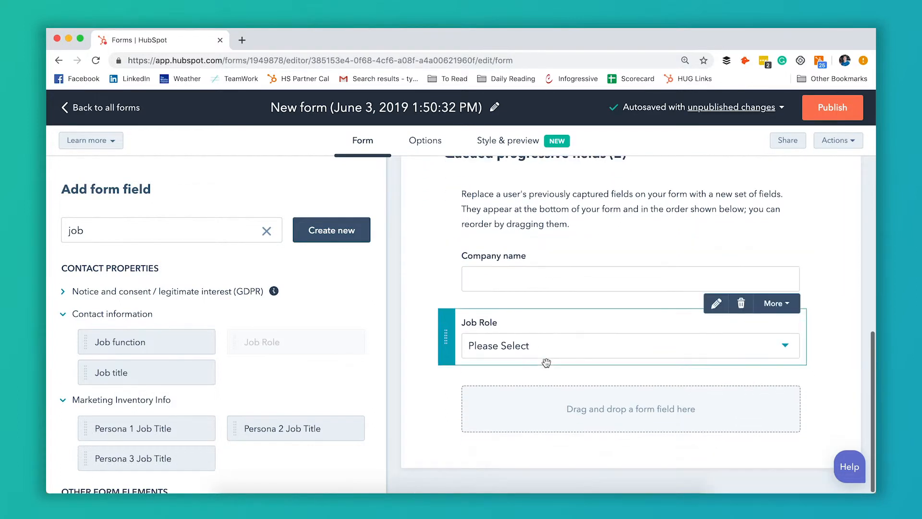
Set the Last name field's progressive option to Replace with queued progressive field.
{"action": "scroll", "coordinate": [547, 362], "scroll_direction": "up", "scroll_amount": 4}
{"action": "scroll", "coordinate": [546, 362], "scroll_direction": "down", "scroll_amount": 3}
{"action": "scroll", "coordinate": [546, 362], "scroll_direction": "up", "scroll_amount": 2}
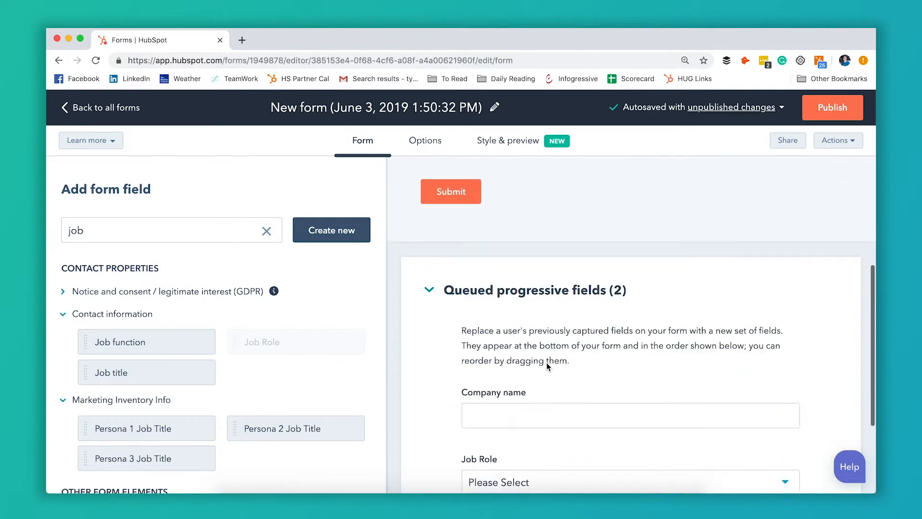
{"action": "scroll", "coordinate": [547, 362], "scroll_direction": "up", "scroll_amount": 5}
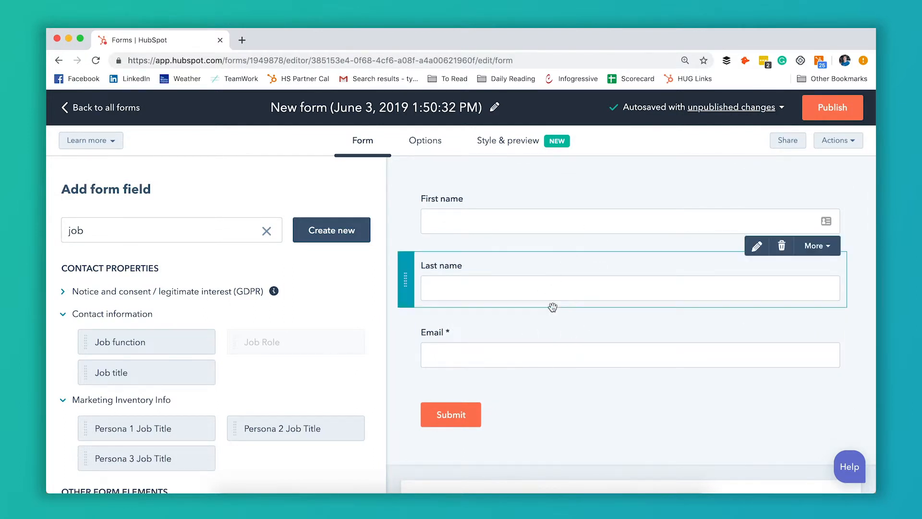
{"action": "scroll", "coordinate": [593, 322], "scroll_direction": "down", "scroll_amount": 6}
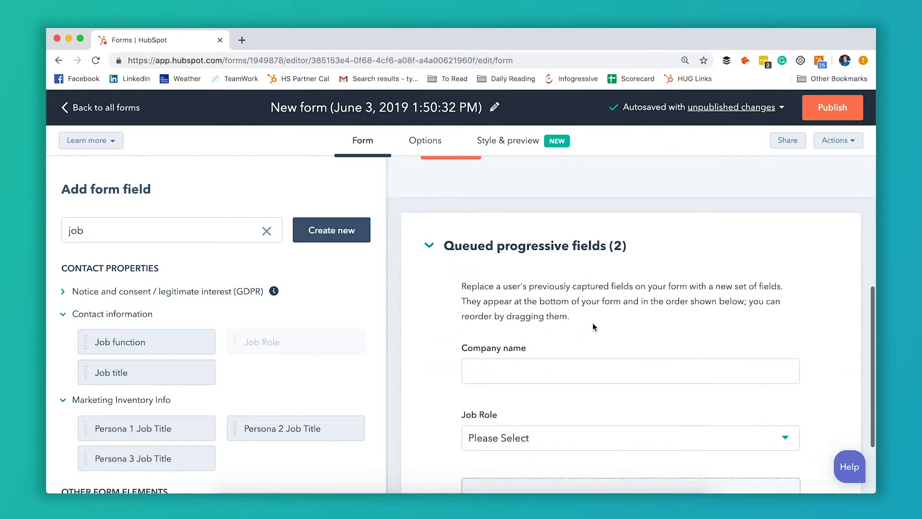
{"action": "scroll", "coordinate": [557, 419], "scroll_direction": "up", "scroll_amount": 6}
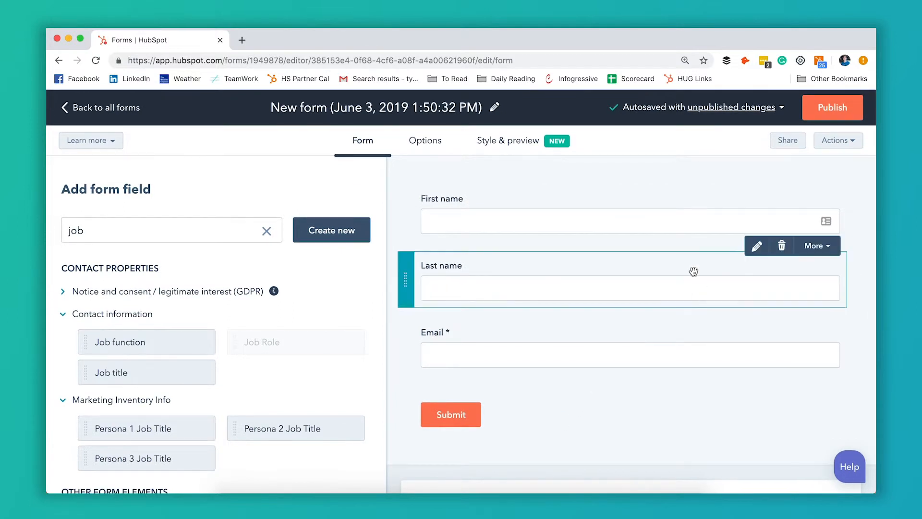
{"action": "left_click", "coordinate": [757, 247]}
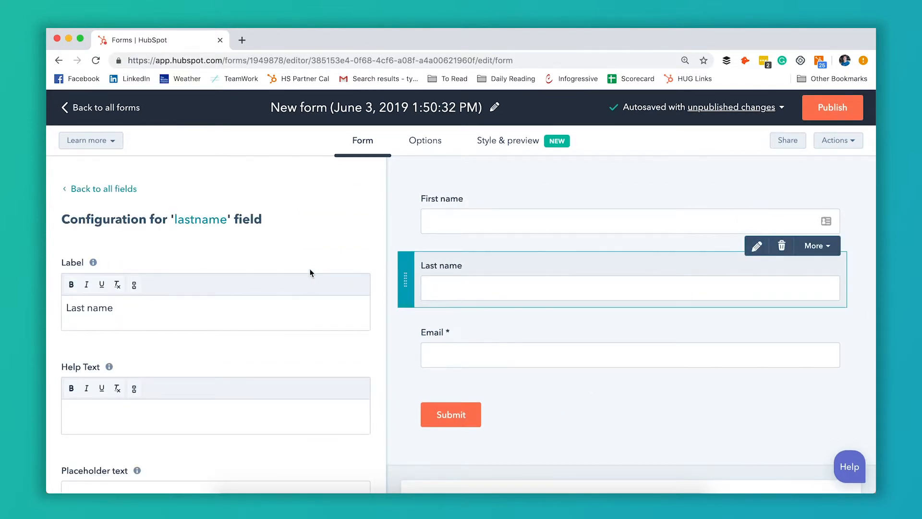
{"action": "scroll", "coordinate": [310, 272], "scroll_direction": "down", "scroll_amount": 6}
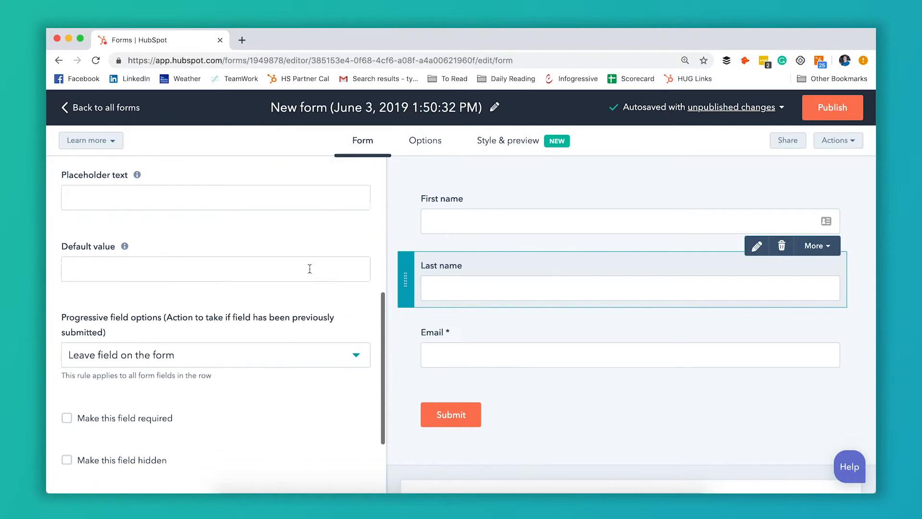
{"action": "scroll", "coordinate": [309, 268], "scroll_direction": "down", "scroll_amount": 3}
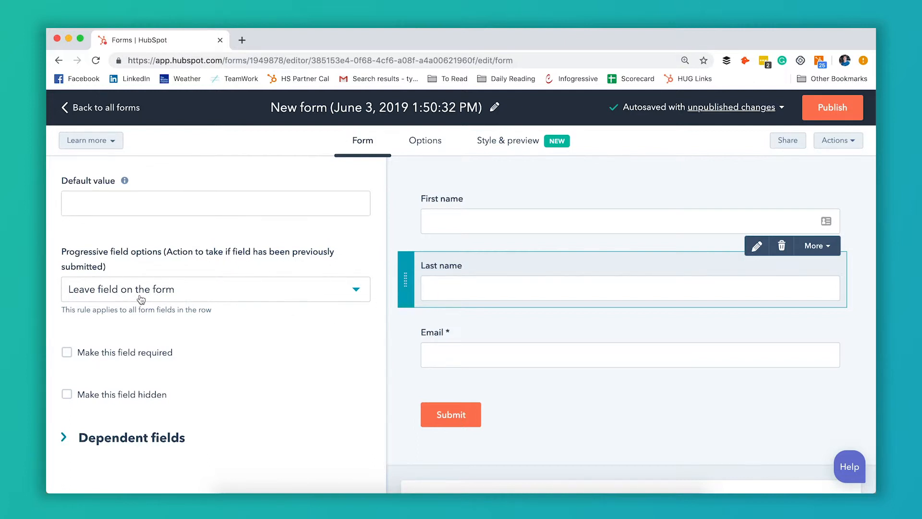
{"action": "left_click", "coordinate": [237, 296]}
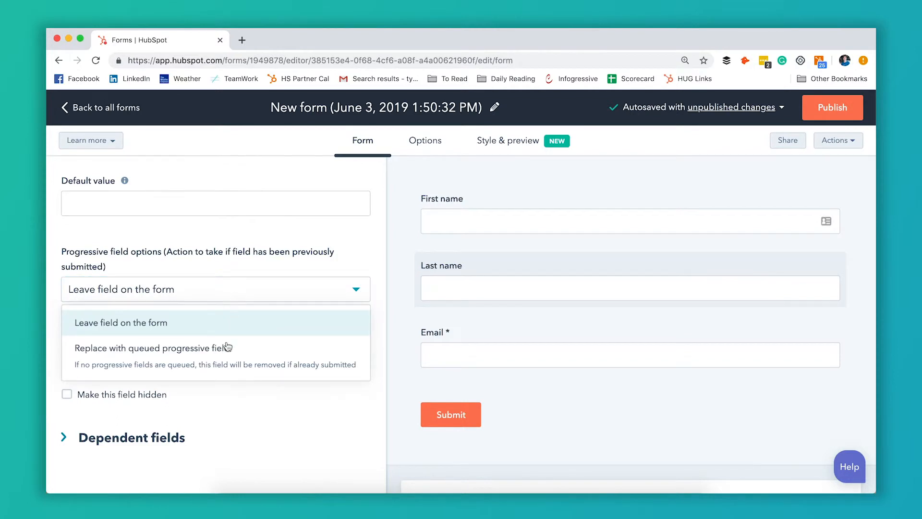
{"action": "left_click", "coordinate": [225, 358]}
Move the Email field to the start of the form, above First name.
{"action": "mouse_move", "coordinate": [488, 326]}
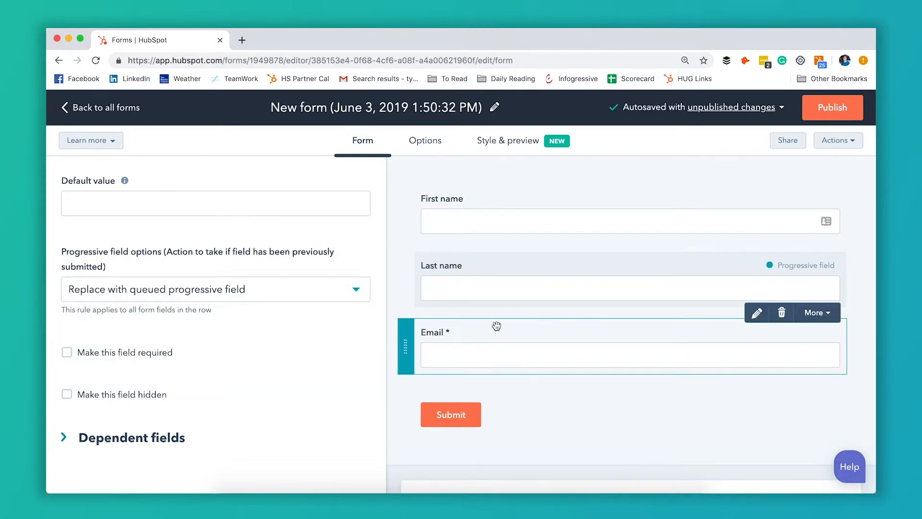
{"action": "scroll", "coordinate": [557, 324], "scroll_direction": "down", "scroll_amount": 2}
{"action": "scroll", "coordinate": [469, 292], "scroll_direction": "up", "scroll_amount": 2}
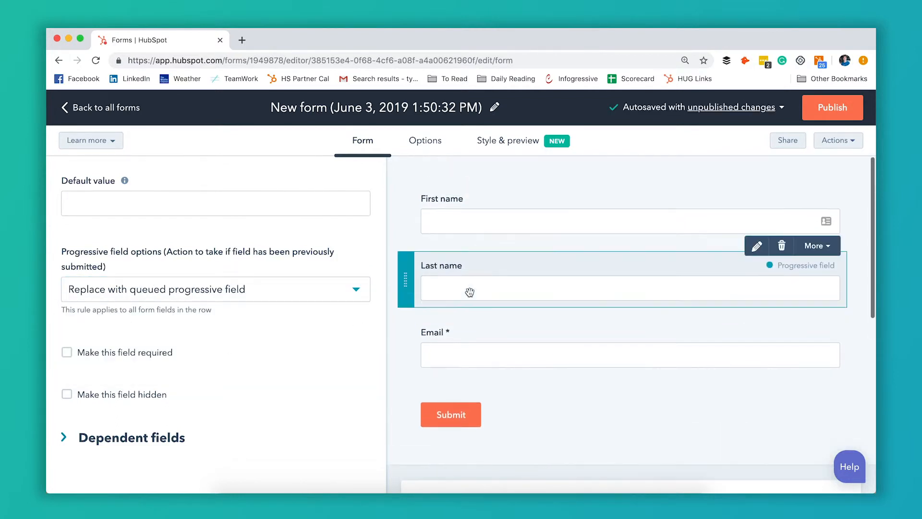
{"action": "left_click_drag", "start_coordinate": [406, 348], "coordinate": [411, 178]}
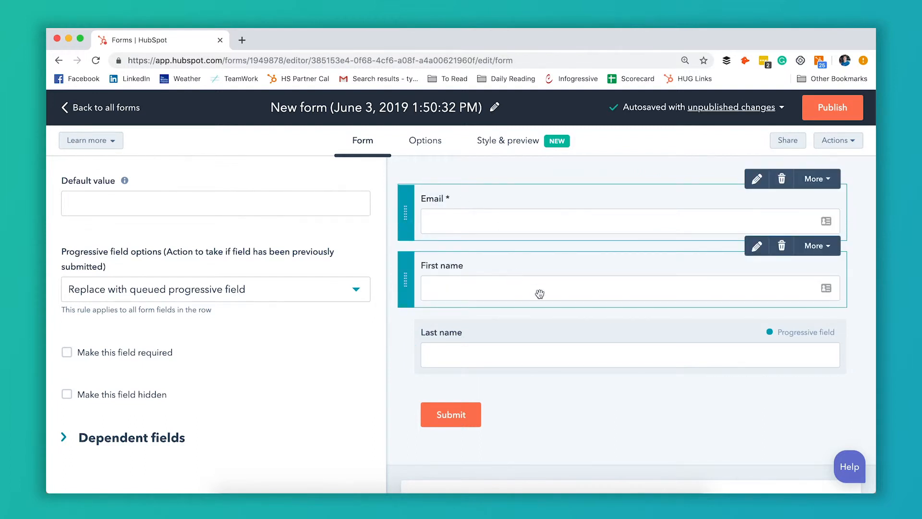
Review the reordered form and its queued fields, and open the queued Company name field's configuration to examine its options.
{"action": "scroll", "coordinate": [579, 325], "scroll_direction": "down", "scroll_amount": 2}
{"action": "scroll", "coordinate": [579, 325], "scroll_direction": "down", "scroll_amount": 1}
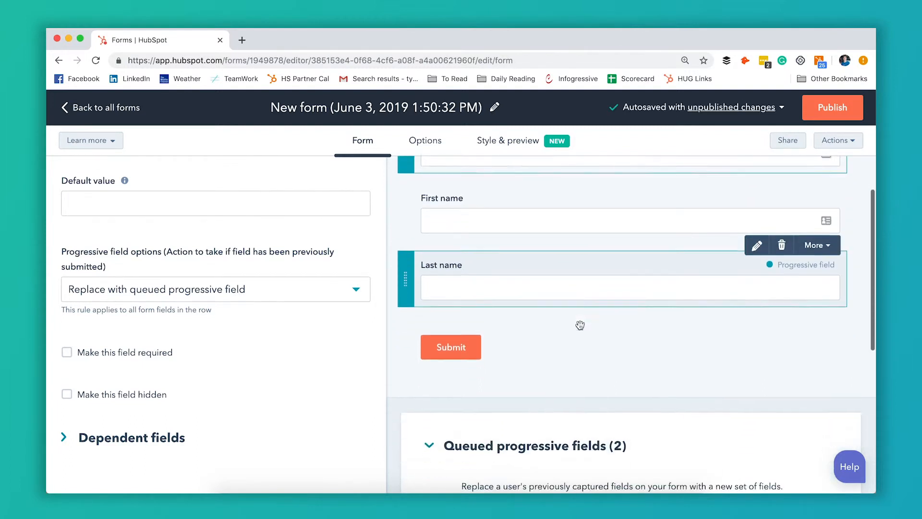
{"action": "scroll", "coordinate": [579, 325], "scroll_direction": "up", "scroll_amount": 3}
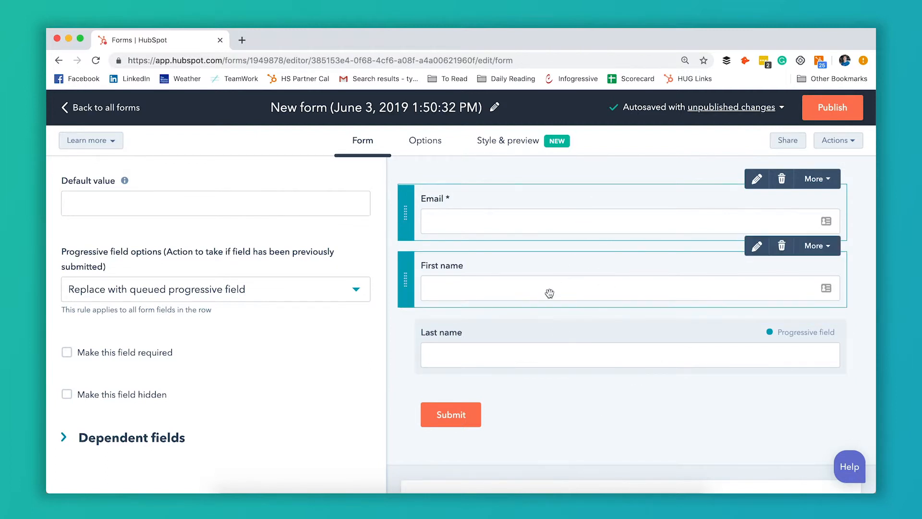
{"action": "scroll", "coordinate": [549, 360], "scroll_direction": "down", "scroll_amount": 3}
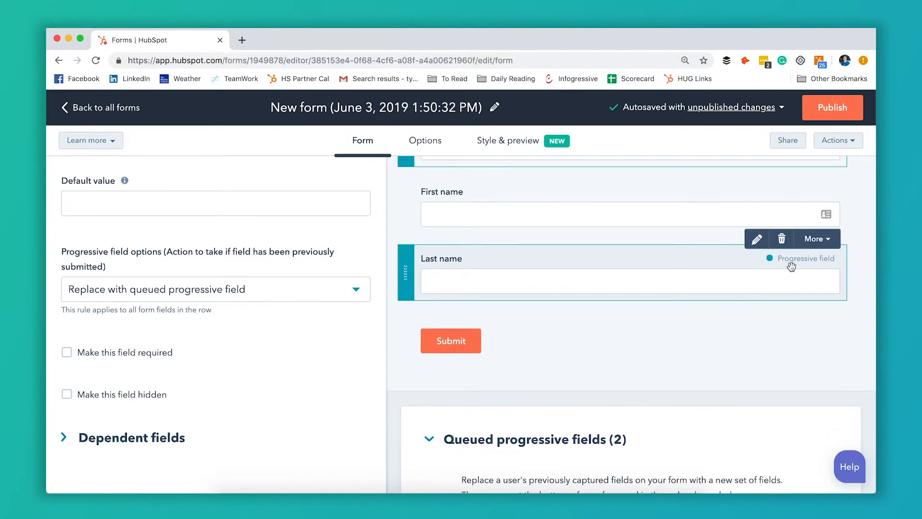
{"action": "scroll", "coordinate": [665, 335], "scroll_direction": "down", "scroll_amount": 5}
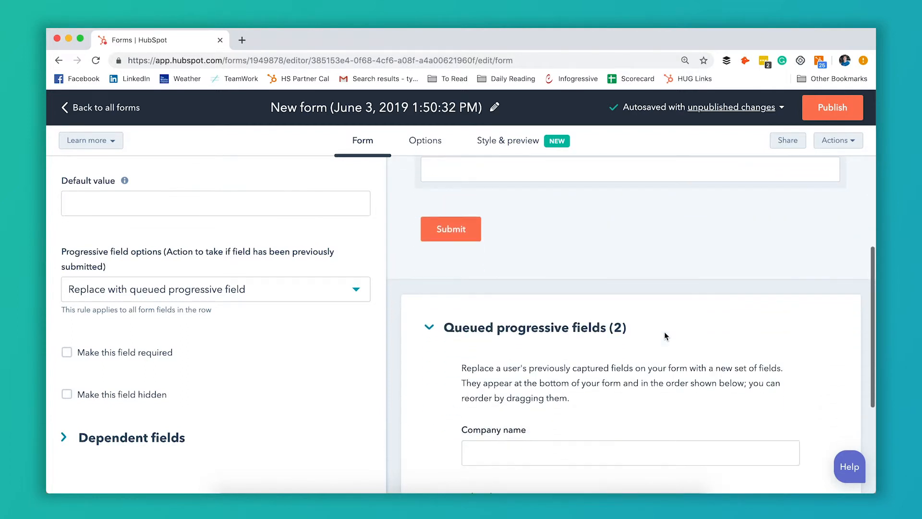
{"action": "scroll", "coordinate": [665, 335], "scroll_direction": "down", "scroll_amount": 2}
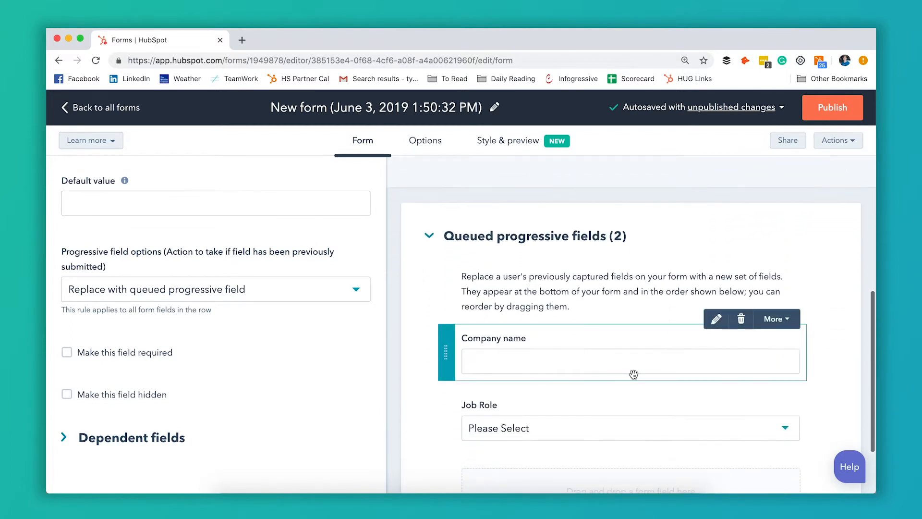
{"action": "left_click", "coordinate": [717, 321]}
{"action": "scroll", "coordinate": [282, 366], "scroll_direction": "down", "scroll_amount": 6}
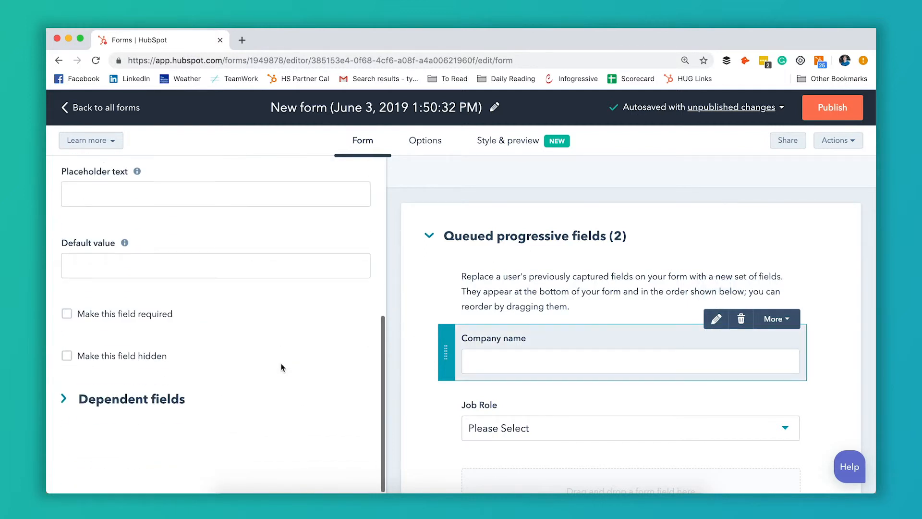
{"action": "scroll", "coordinate": [440, 378], "scroll_direction": "up", "scroll_amount": 2}
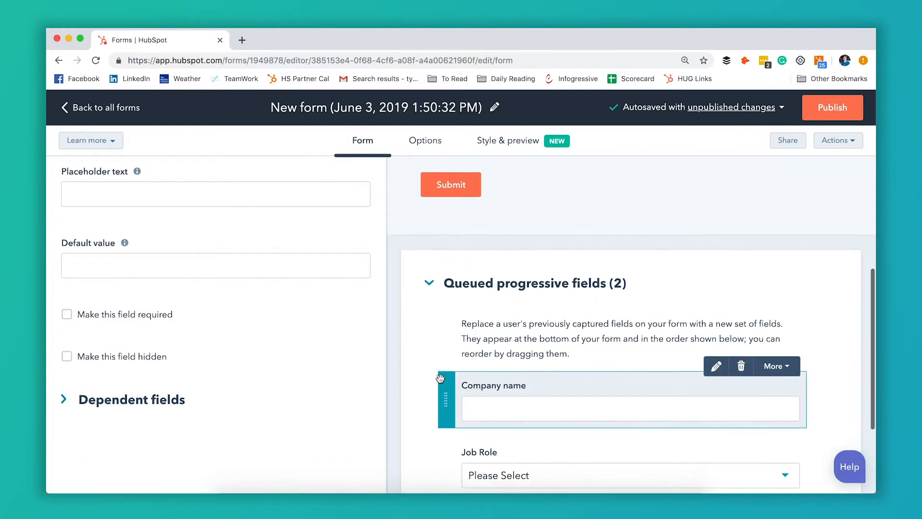
Open the queued Job Role field's configuration and review the order of the form's main fields and queued progressive fields.
{"action": "scroll", "coordinate": [440, 378], "scroll_direction": "down", "scroll_amount": 3}
{"action": "scroll", "coordinate": [508, 328], "scroll_direction": "up", "scroll_amount": 6}
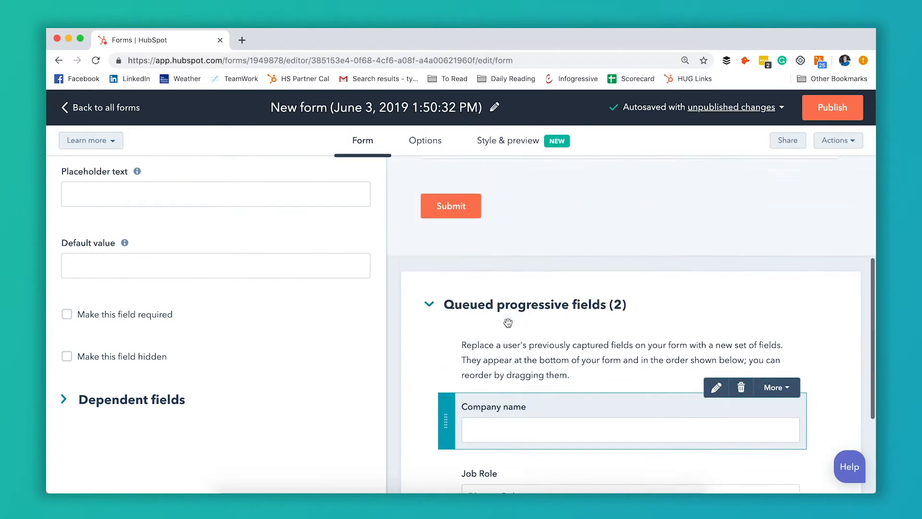
{"action": "scroll", "coordinate": [508, 322], "scroll_direction": "down", "scroll_amount": 6}
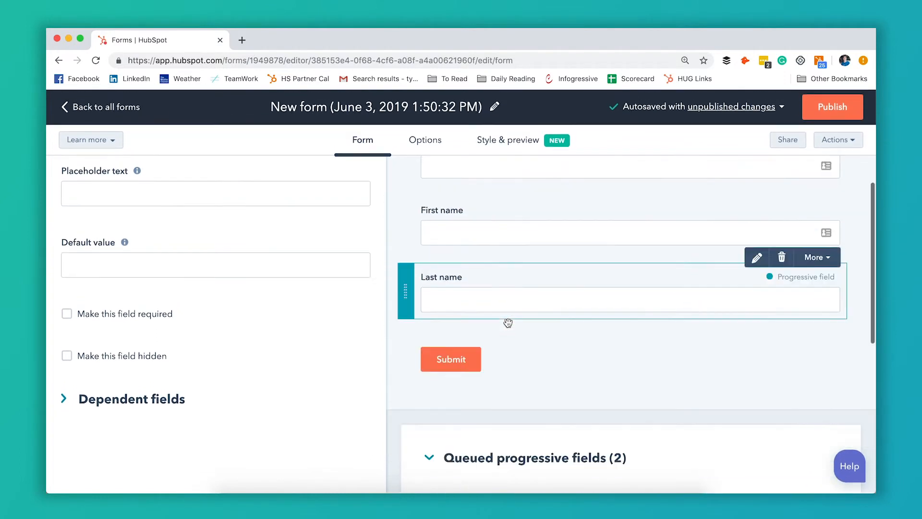
{"action": "left_click", "coordinate": [525, 325]}
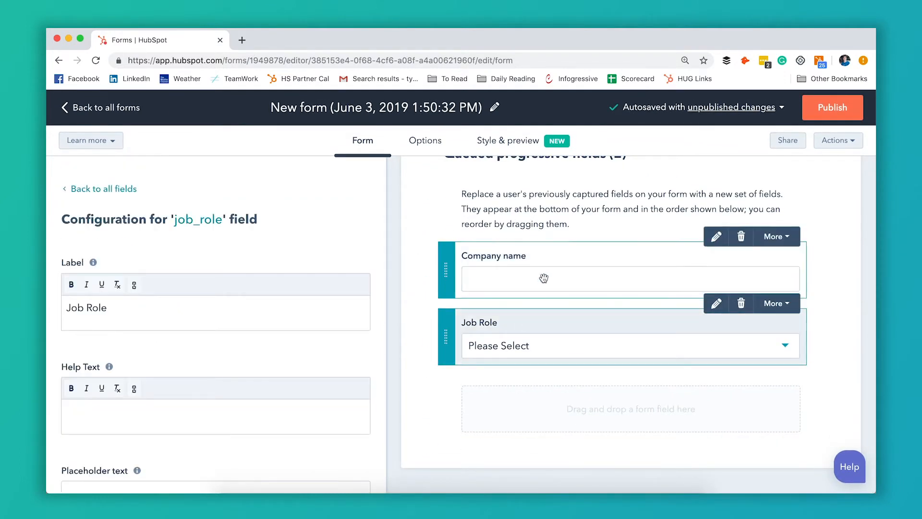
{"action": "scroll", "coordinate": [542, 276], "scroll_direction": "up", "scroll_amount": 8}
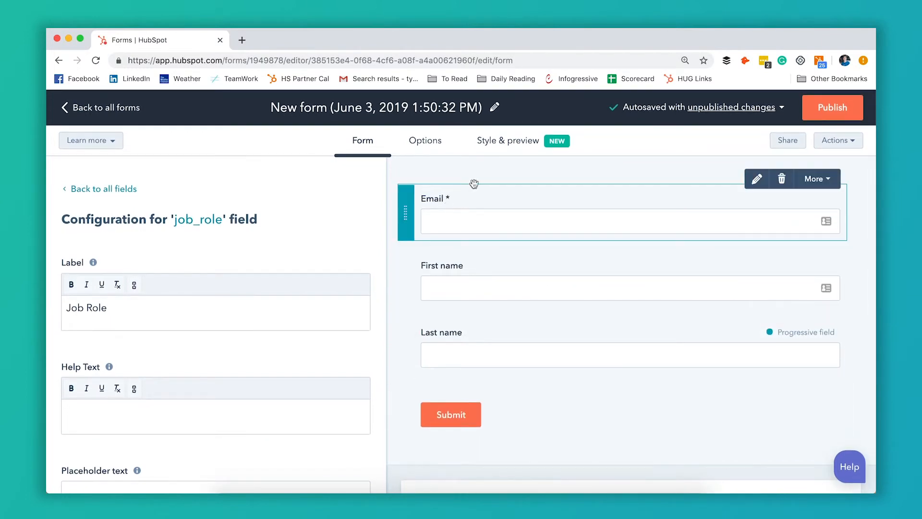
{"action": "scroll", "coordinate": [430, 281], "scroll_direction": "down", "scroll_amount": 8}
{"action": "scroll", "coordinate": [431, 281], "scroll_direction": "up", "scroll_amount": 8}
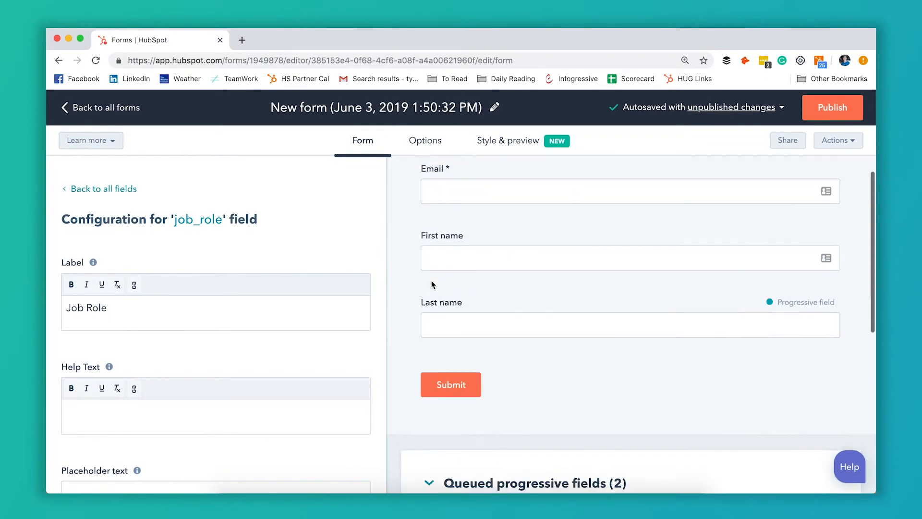
Examine the form's submission options, including the thank you message, notifications, language, cookie tracking and pre-populating fields with known values.
{"action": "left_click", "coordinate": [435, 144]}
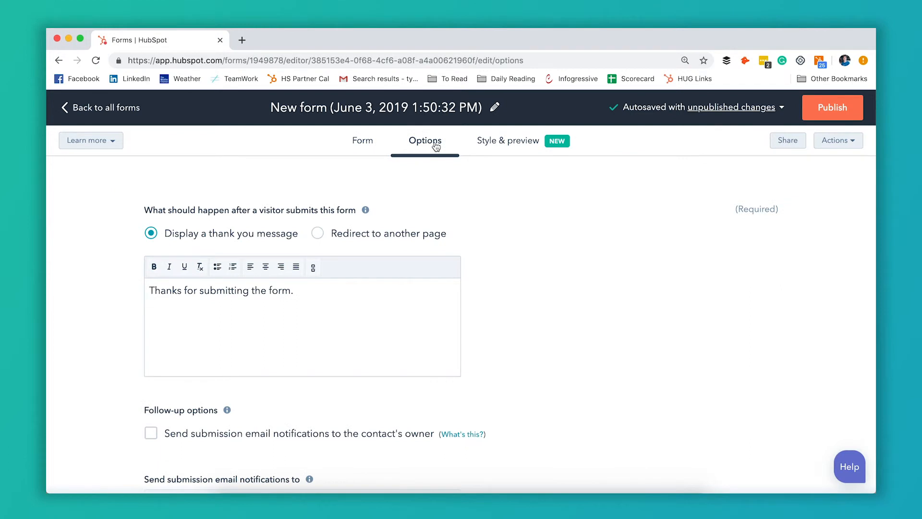
{"action": "scroll", "coordinate": [417, 241], "scroll_direction": "down", "scroll_amount": 2}
{"action": "scroll", "coordinate": [418, 241], "scroll_direction": "up", "scroll_amount": 2}
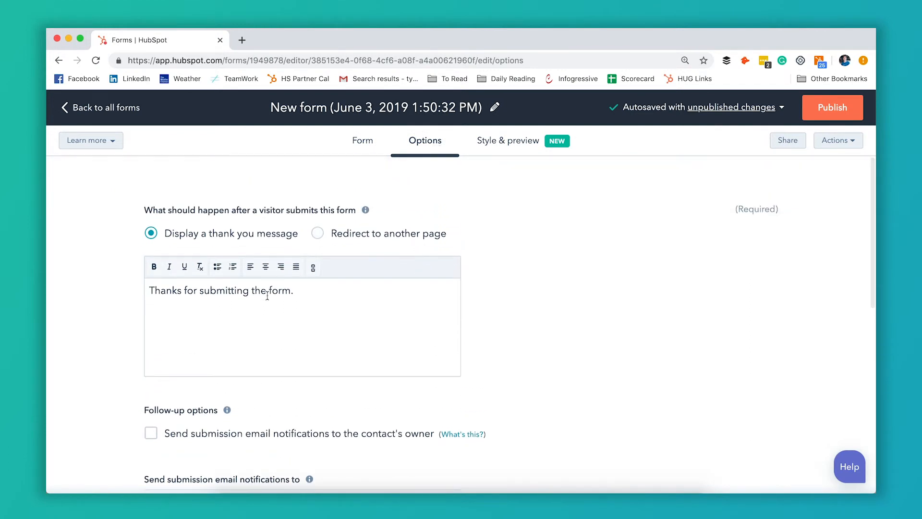
{"action": "scroll", "coordinate": [486, 253], "scroll_direction": "down", "scroll_amount": 5}
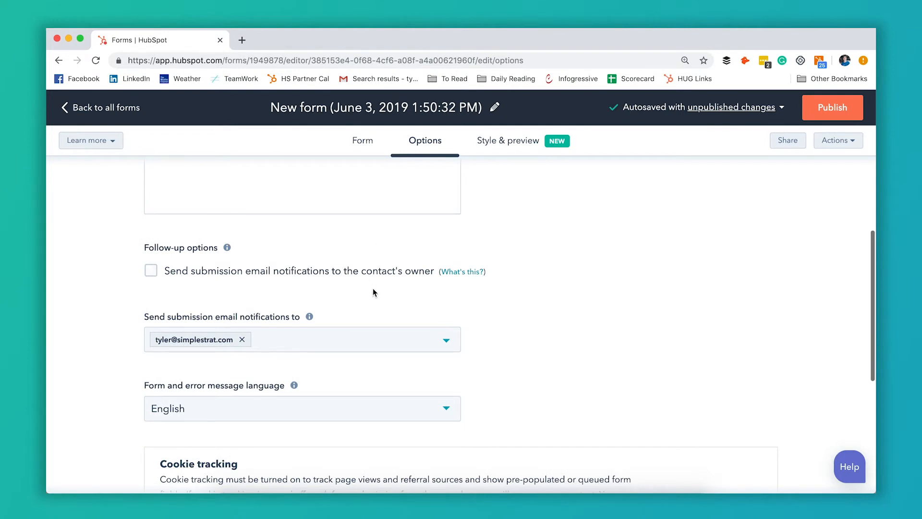
{"action": "scroll", "coordinate": [373, 292], "scroll_direction": "down", "scroll_amount": 4}
{"action": "scroll", "coordinate": [374, 290], "scroll_direction": "down", "scroll_amount": 4}
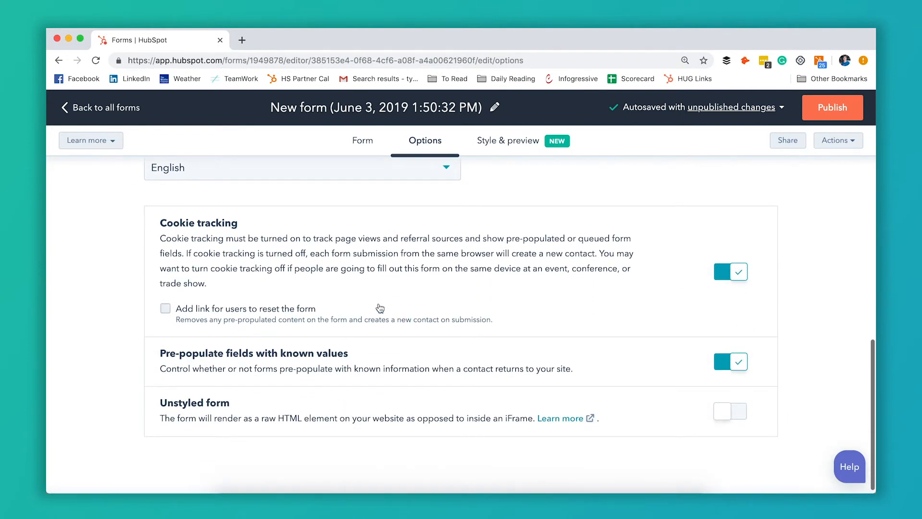
{"action": "scroll", "coordinate": [338, 410], "scroll_direction": "down", "scroll_amount": 1}
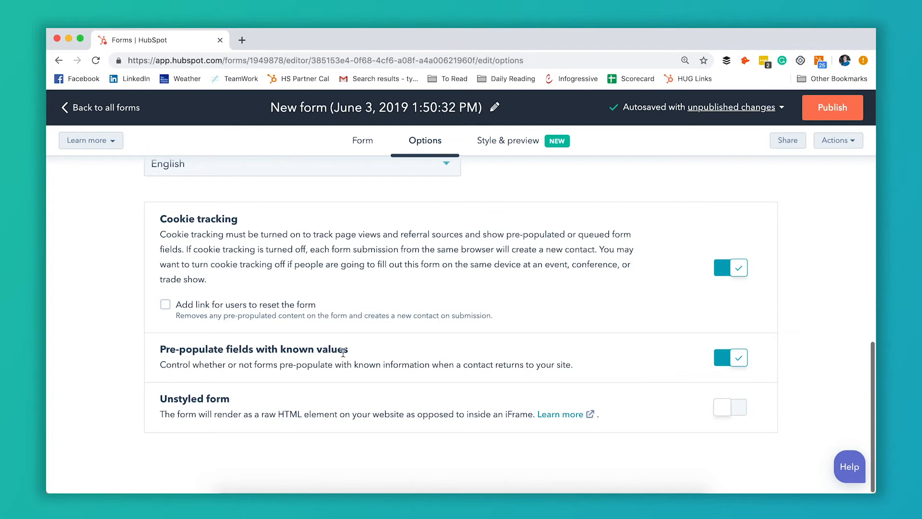
{"action": "scroll", "coordinate": [372, 350], "scroll_direction": "up", "scroll_amount": 1}
{"action": "scroll", "coordinate": [372, 351], "scroll_direction": "down", "scroll_amount": 1}
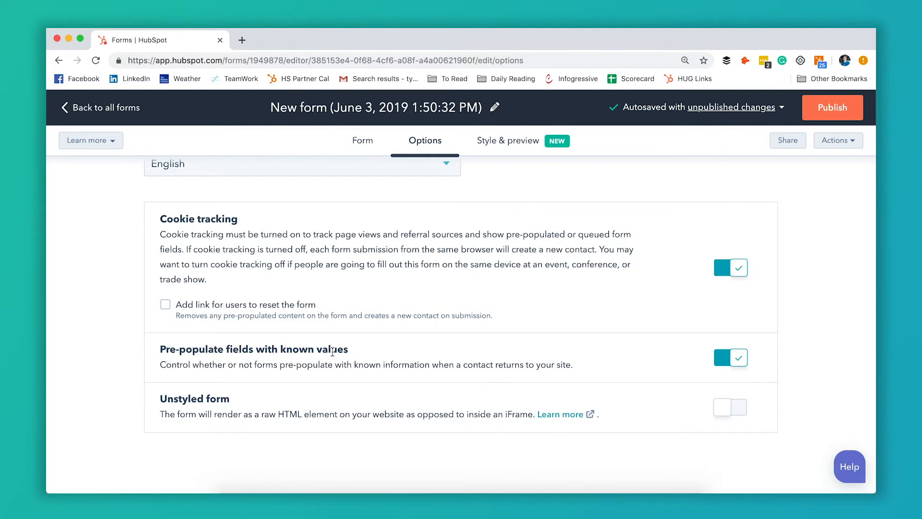
{"action": "scroll", "coordinate": [392, 339], "scroll_direction": "up", "scroll_amount": 10}
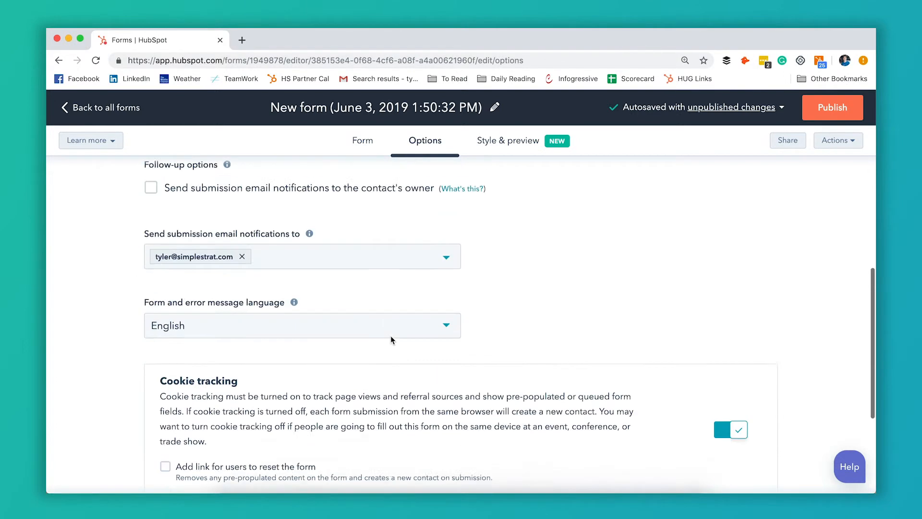
Examine the form's available style themes and inspect its desktop preview from the Email field to the Submit button.
{"action": "left_click", "coordinate": [508, 139]}
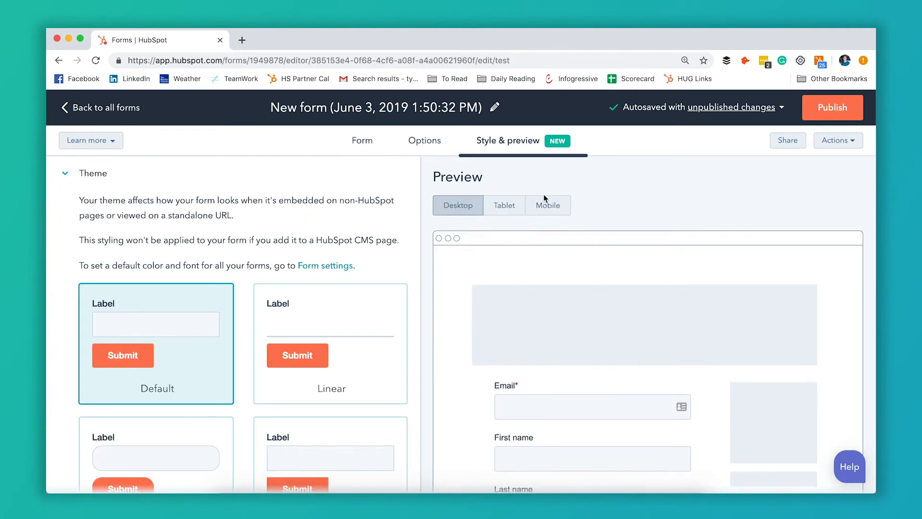
{"action": "scroll", "coordinate": [288, 367], "scroll_direction": "down", "scroll_amount": 3}
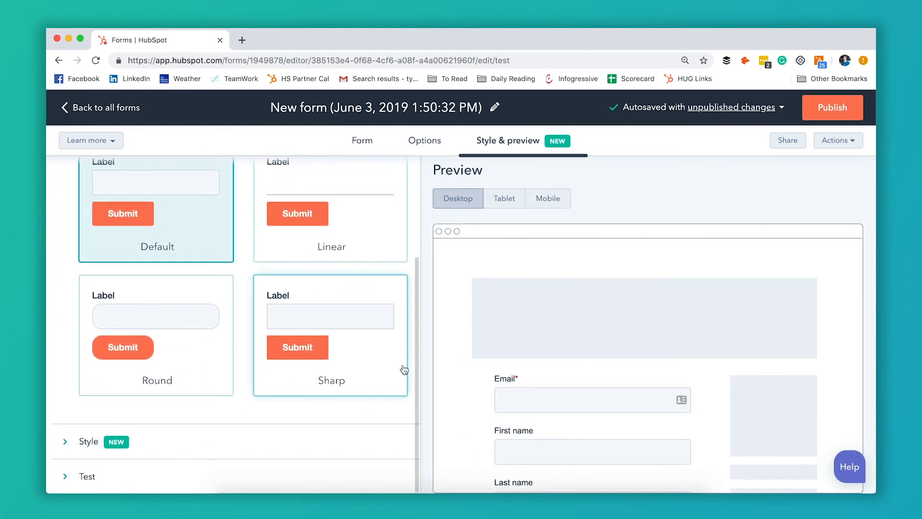
{"action": "scroll", "coordinate": [521, 370], "scroll_direction": "down", "scroll_amount": 2}
{"action": "scroll", "coordinate": [521, 371], "scroll_direction": "down", "scroll_amount": 3}
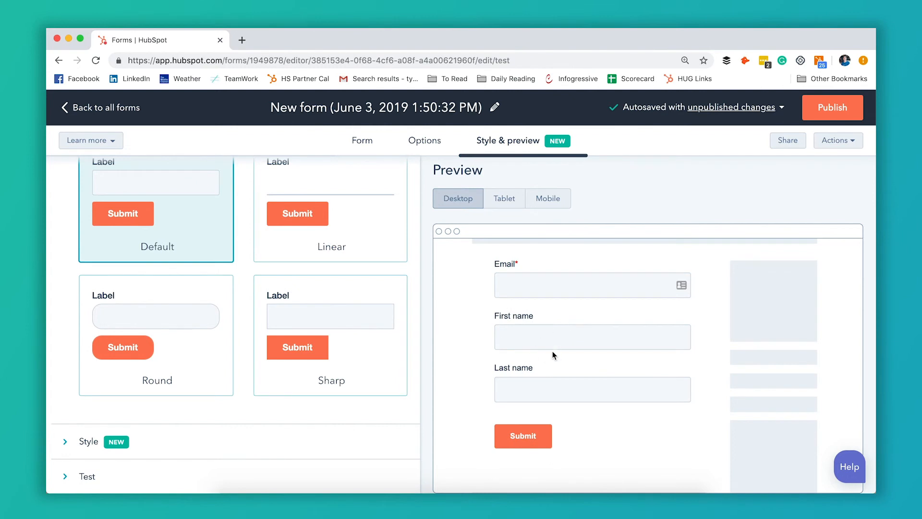
{"action": "scroll", "coordinate": [552, 350], "scroll_direction": "up", "scroll_amount": 5}
{"action": "scroll", "coordinate": [408, 333], "scroll_direction": "up", "scroll_amount": 3}
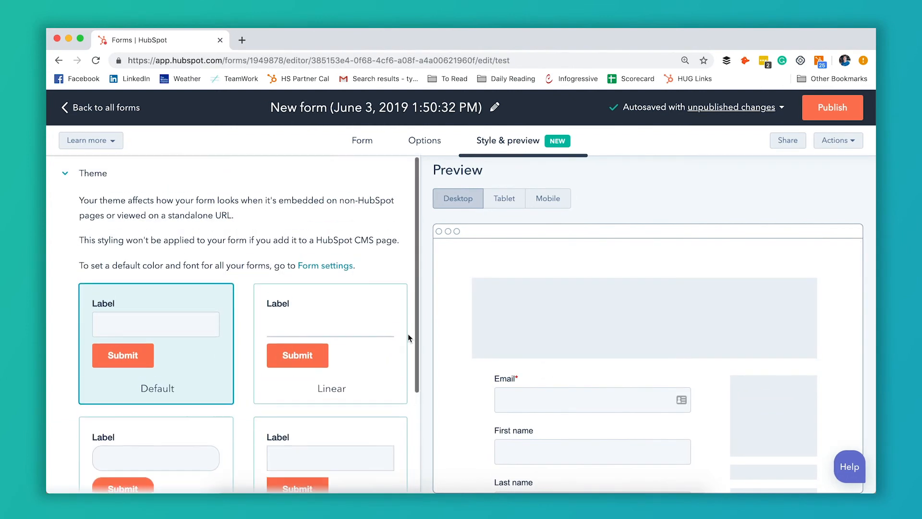
{"action": "scroll", "coordinate": [408, 333], "scroll_direction": "down", "scroll_amount": 3}
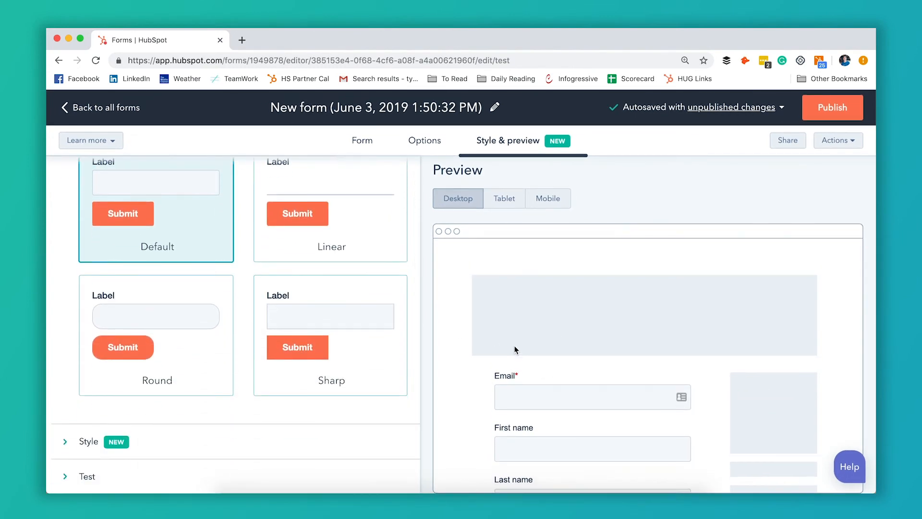
{"action": "scroll", "coordinate": [514, 350], "scroll_direction": "down", "scroll_amount": 9}
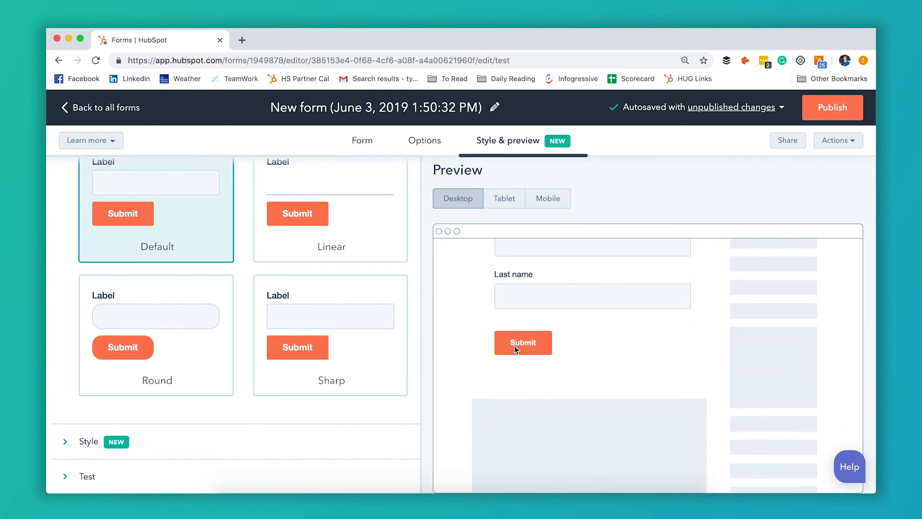